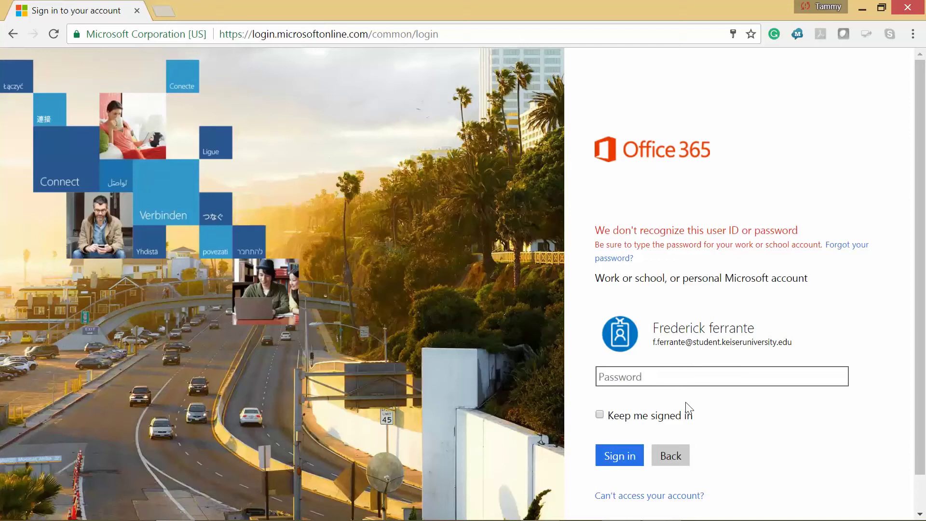
- Paste the student account password into the Password field and sign in to Office 365
{"action": "right_click", "coordinate": [637, 375]}
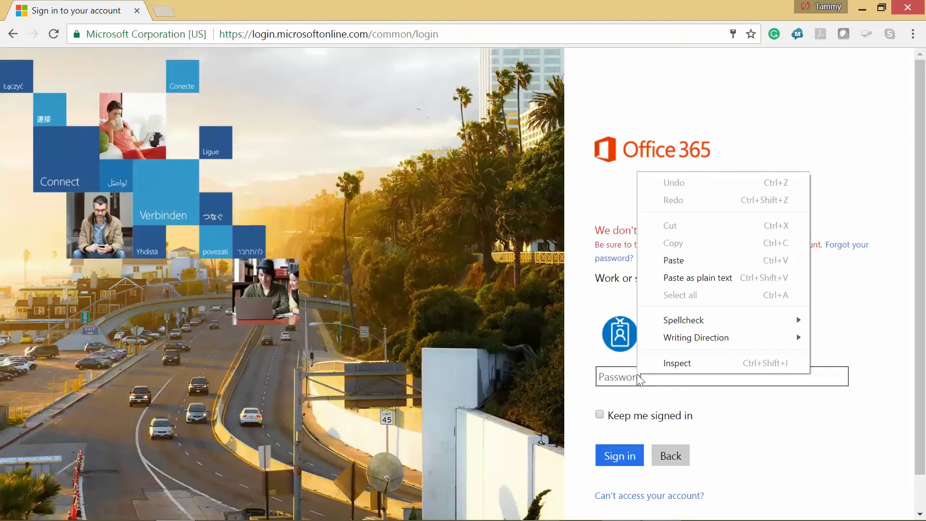
{"action": "left_click", "coordinate": [675, 264]}
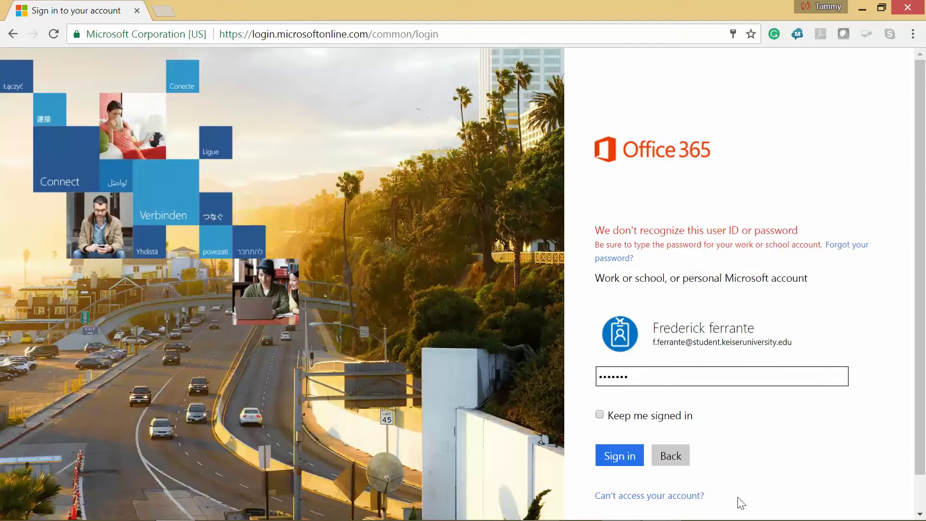
{"action": "left_click", "coordinate": [616, 458]}
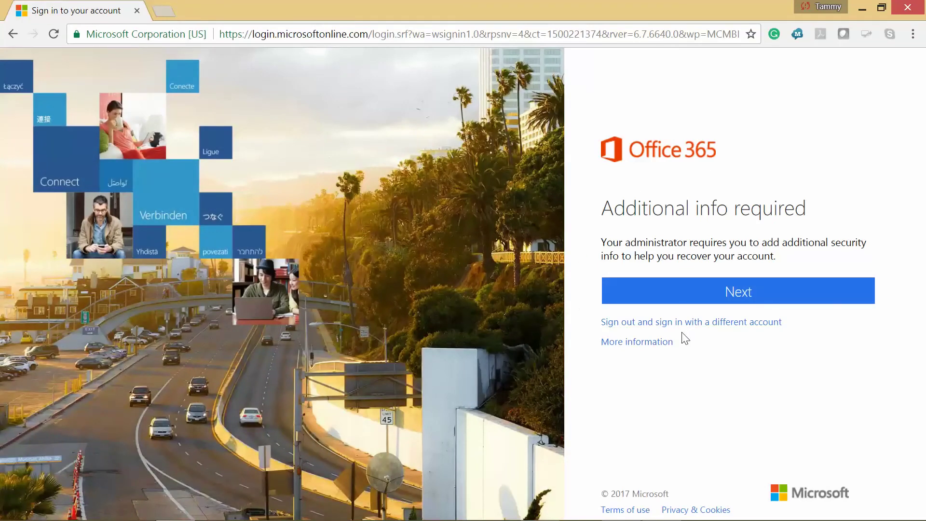
- Add the required security info by setting up and saving three security questions
{"action": "left_click", "coordinate": [737, 294]}
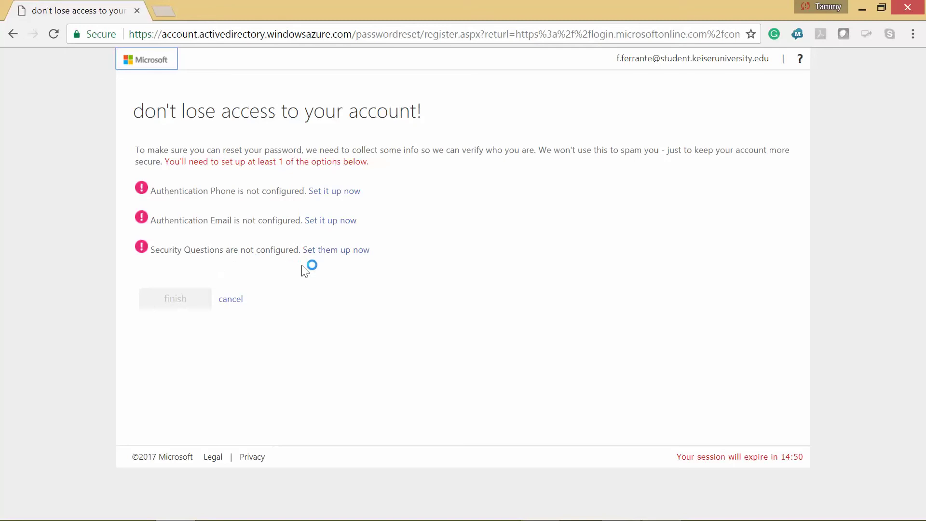
{"action": "left_click", "coordinate": [347, 251]}
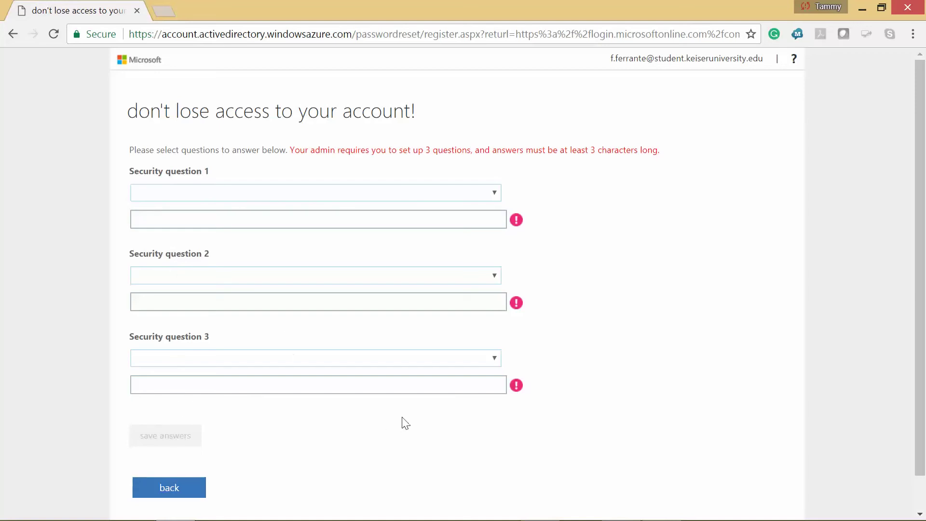
{"action": "mouse_move", "coordinate": [675, 518]}
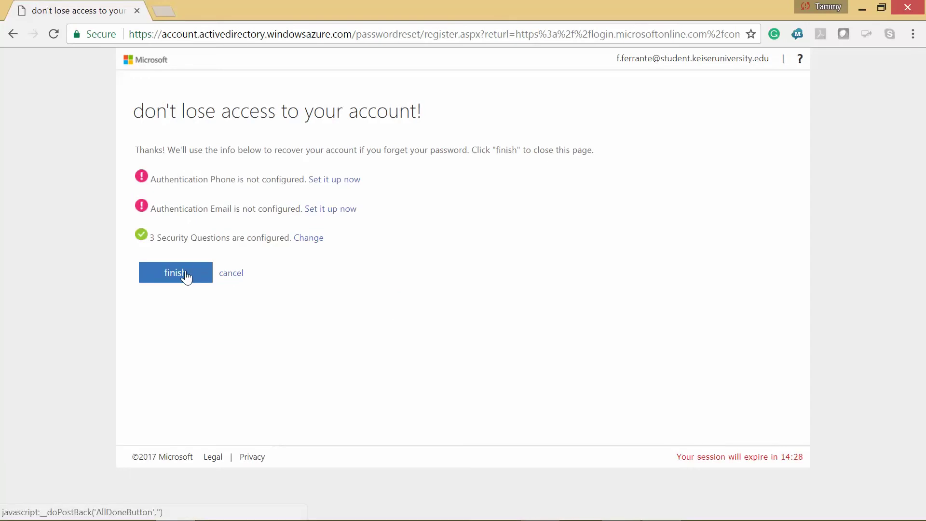
{"action": "left_click", "coordinate": [187, 276]}
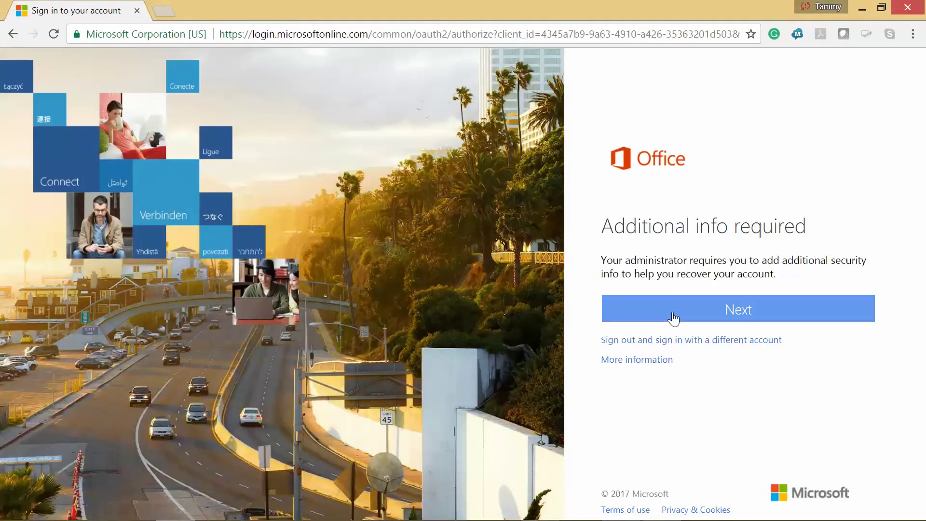
- Re-enter the account password to confirm identity and approve the security info as correct
{"action": "left_click", "coordinate": [673, 311]}
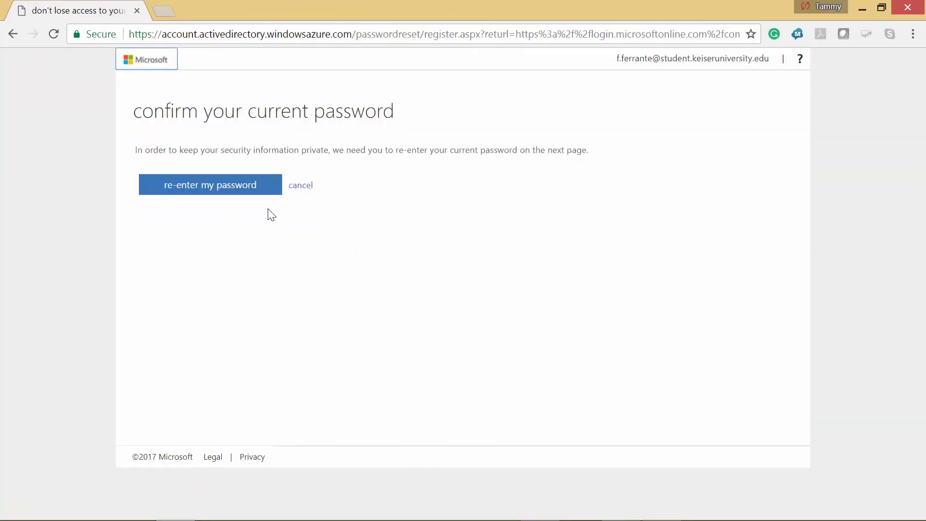
{"action": "left_click", "coordinate": [232, 195]}
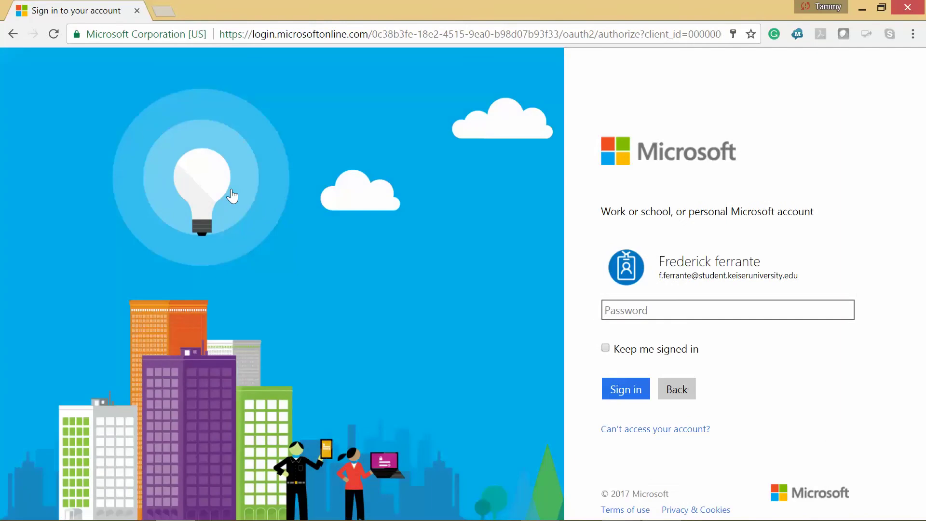
{"action": "key", "text": "ctrl+v"}
{"action": "left_click", "coordinate": [628, 395]}
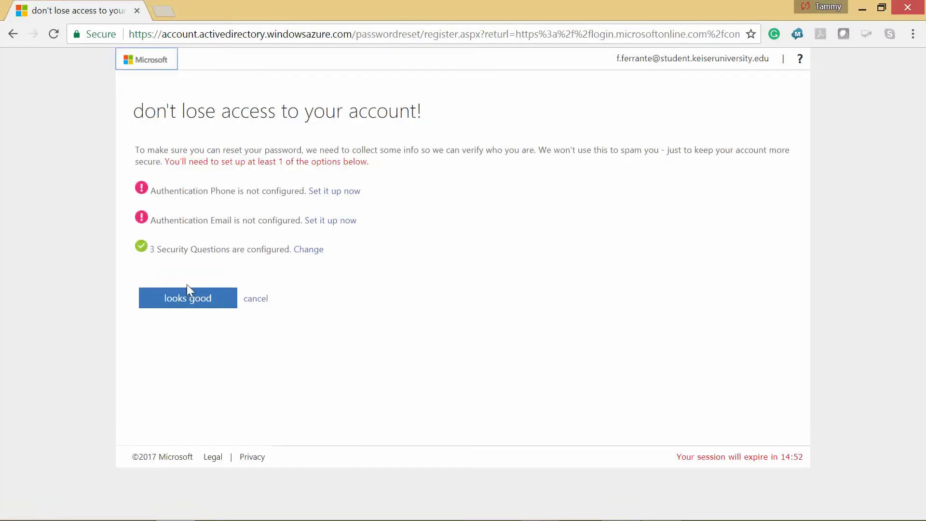
{"action": "left_click", "coordinate": [185, 299]}
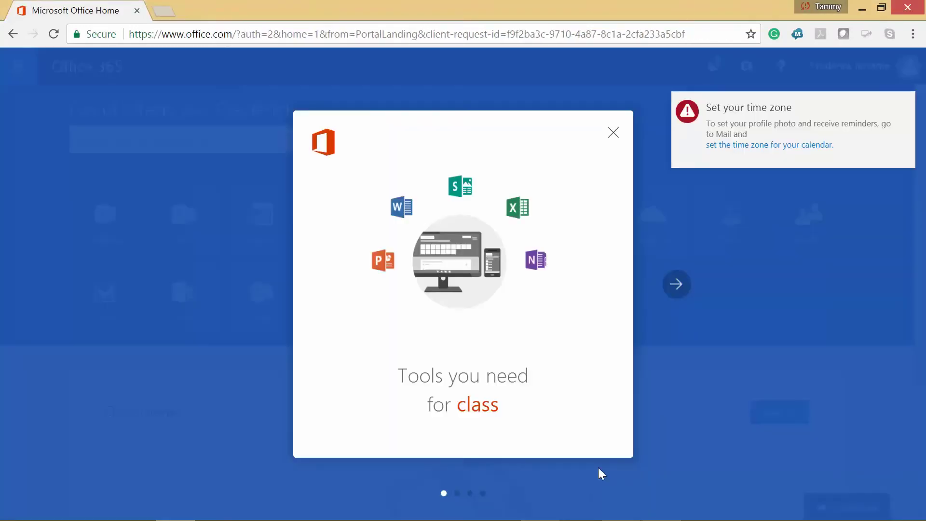
- Close the welcome tour and follow the notification to set the calendar time zone
{"action": "left_click", "coordinate": [614, 133]}
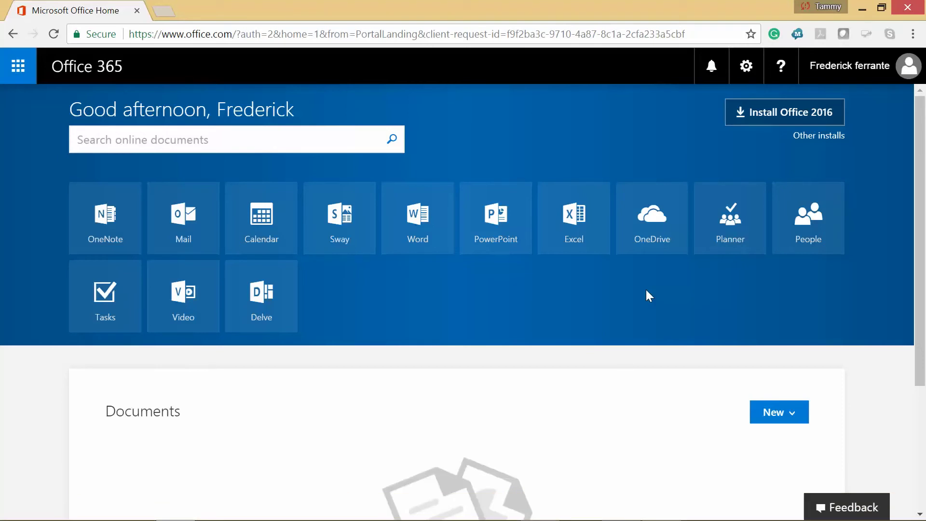
{"action": "left_click", "coordinate": [712, 77]}
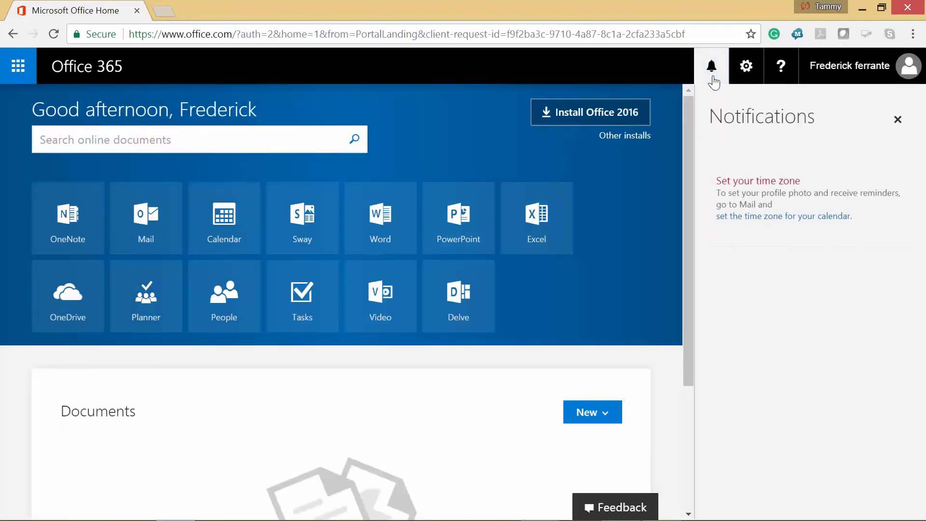
{"action": "left_click", "coordinate": [788, 218]}
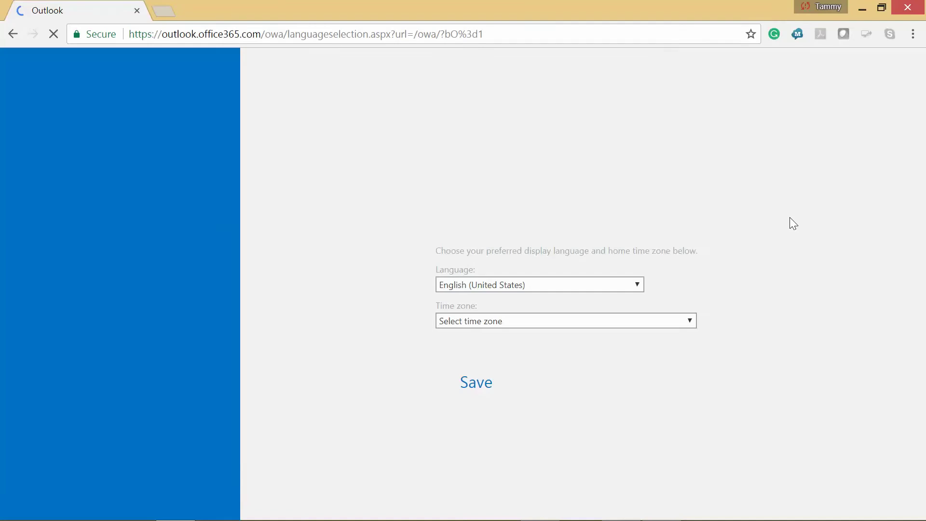
- Save English with the Eastern time zone and dismiss the Meet Focused Inbox banner
{"action": "mouse_move", "coordinate": [665, 514]}
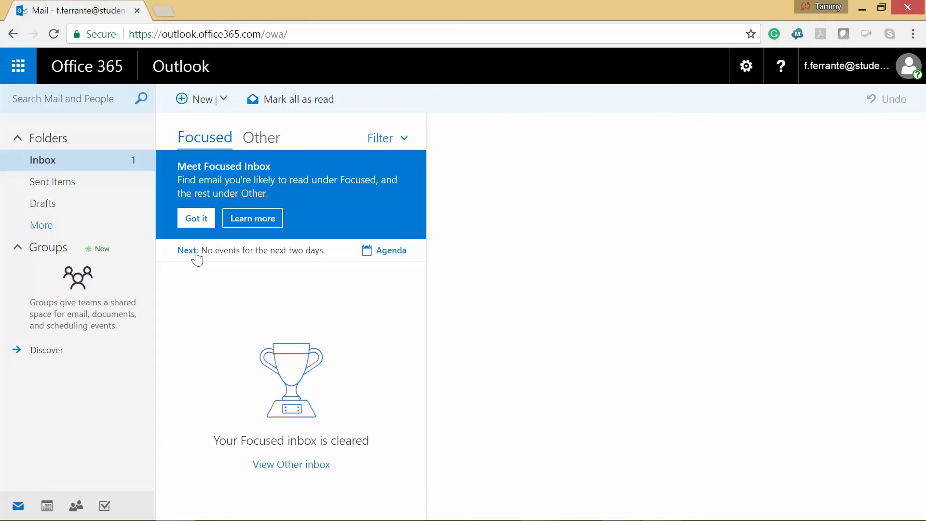
{"action": "left_click", "coordinate": [197, 222]}
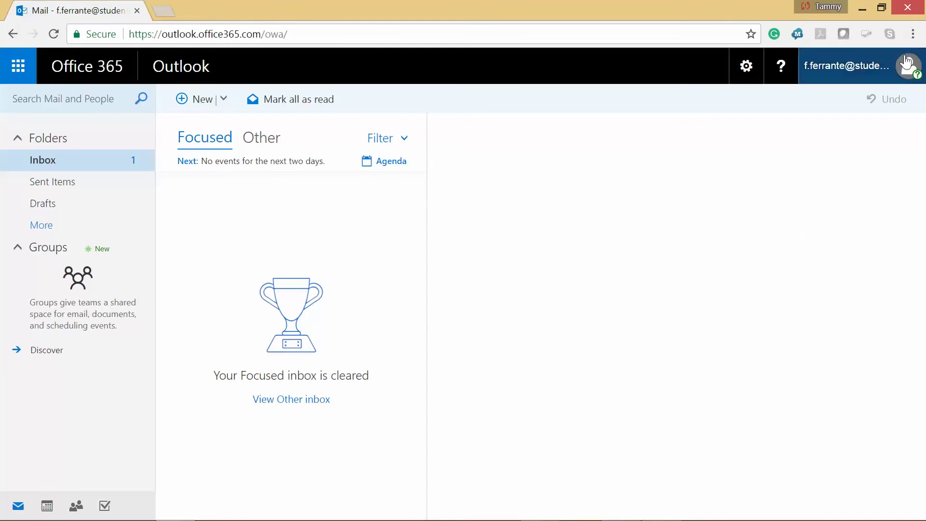
{"action": "left_click", "coordinate": [747, 70]}
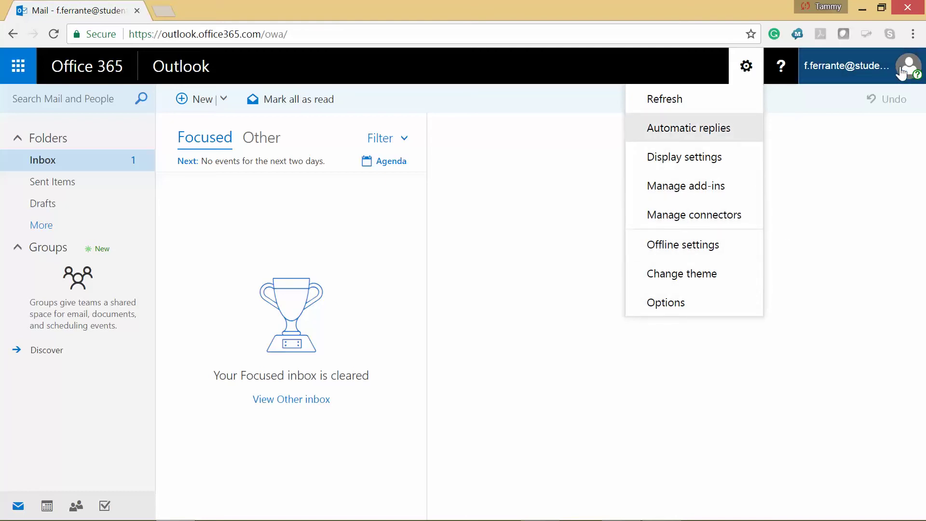
{"action": "left_click", "coordinate": [857, 73]}
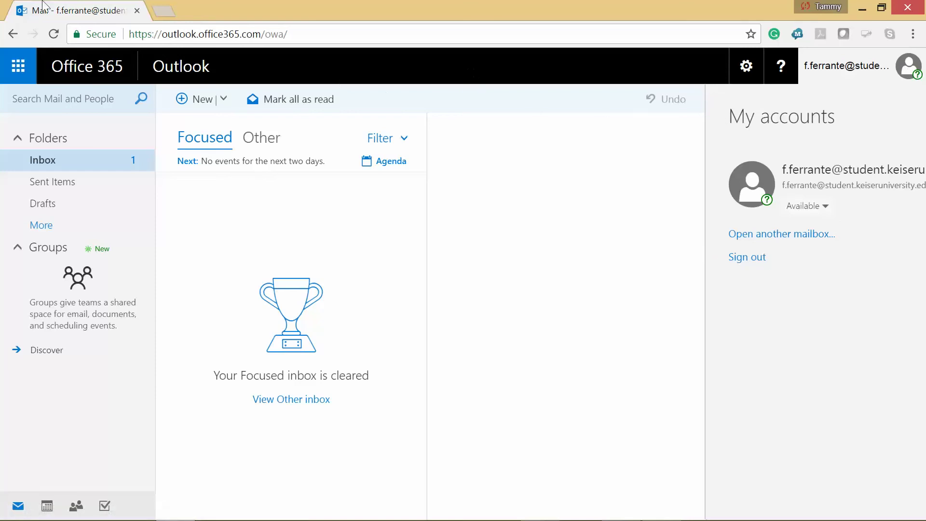
{"action": "left_click", "coordinate": [18, 68]}
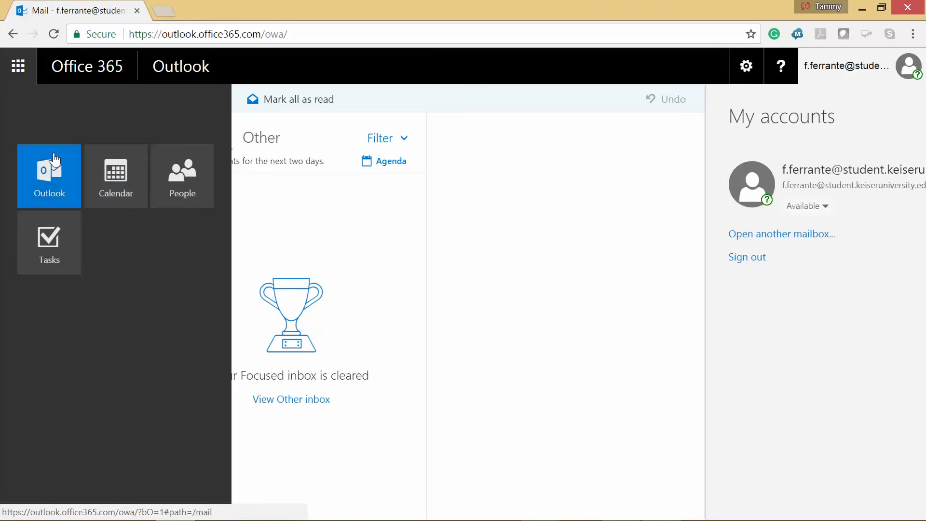
{"action": "left_click", "coordinate": [99, 76]}
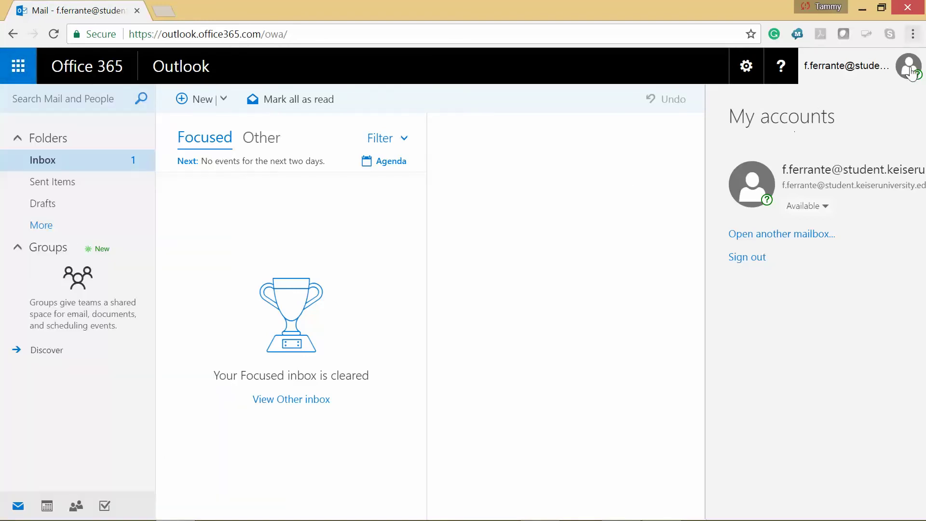
{"action": "left_click", "coordinate": [879, 68]}
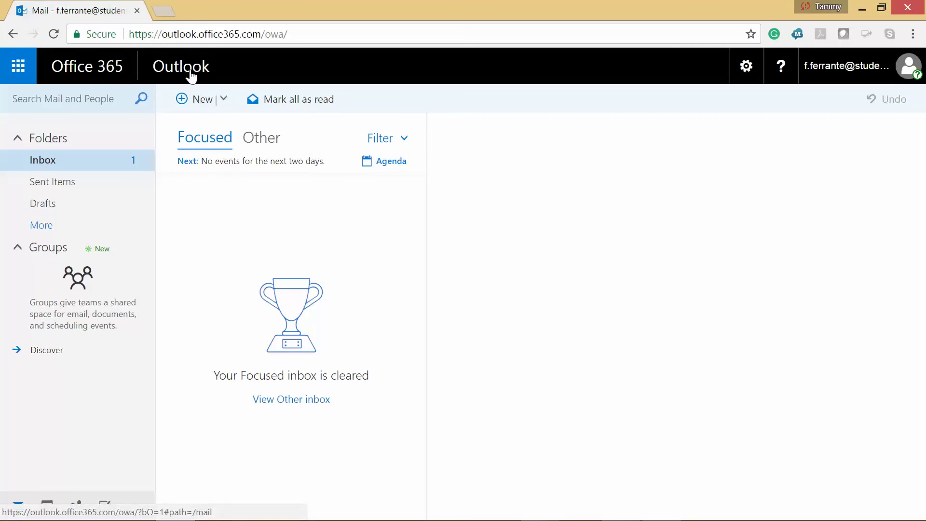
- Dismiss Word Online's What's New notice, abandon a new blank document, and open My account
{"action": "left_click", "coordinate": [13, 34]}
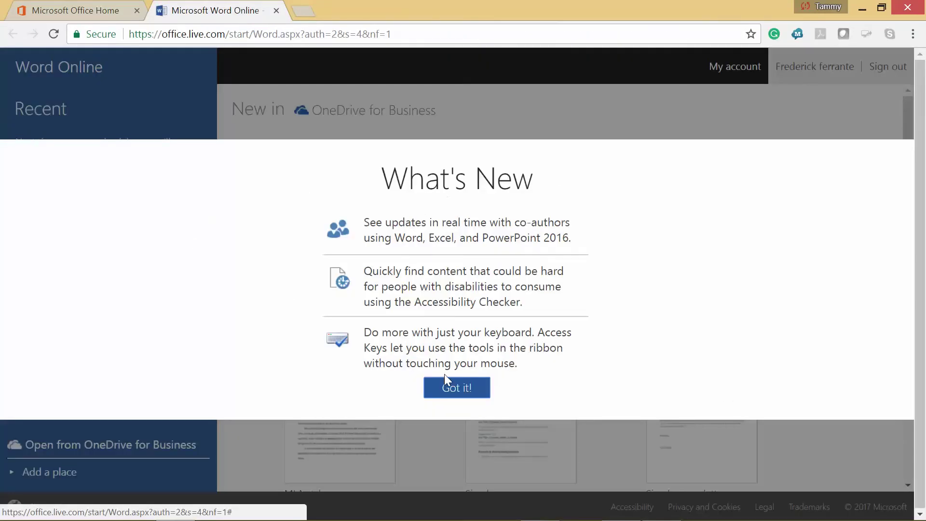
{"action": "left_click", "coordinate": [455, 391]}
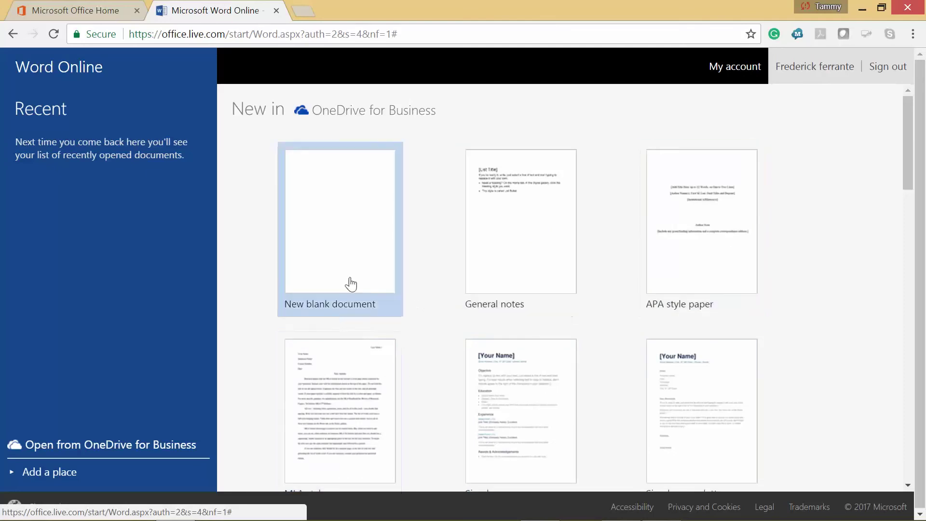
{"action": "left_click", "coordinate": [342, 247]}
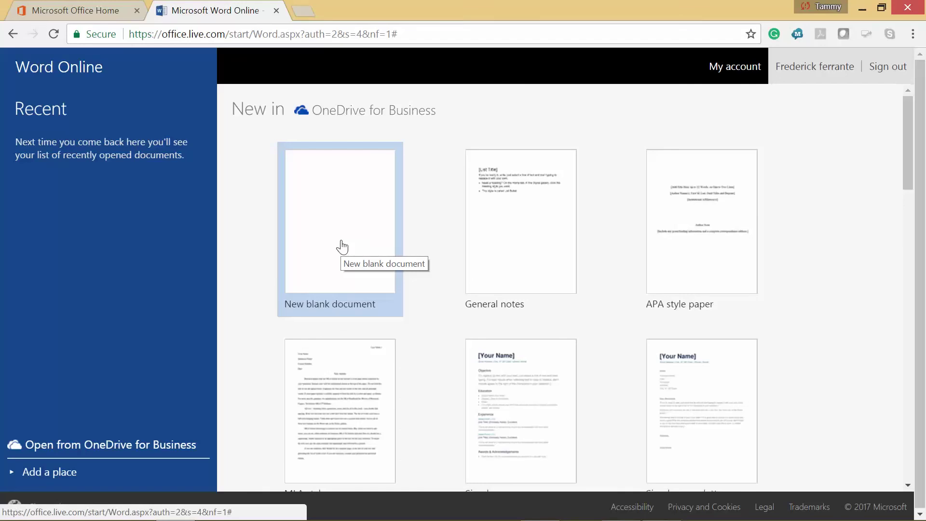
{"action": "left_click", "coordinate": [10, 38]}
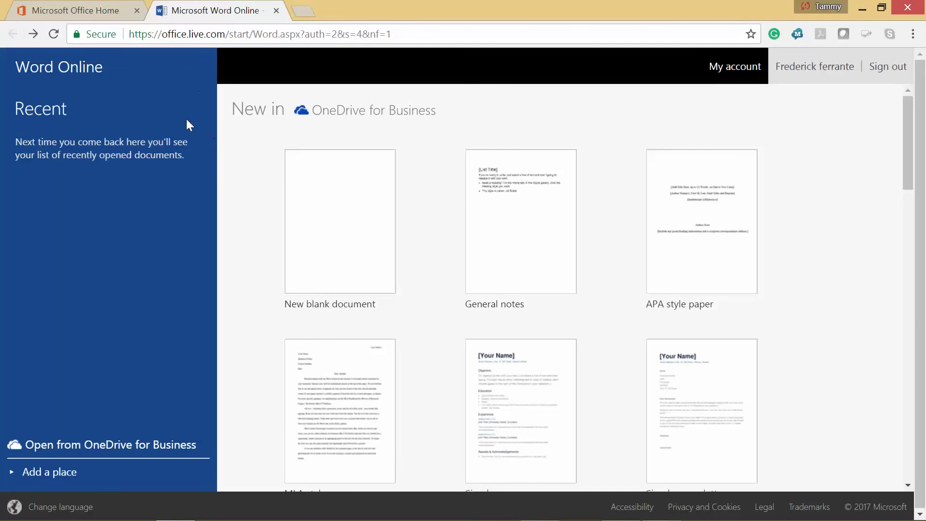
{"action": "left_click", "coordinate": [742, 67]}
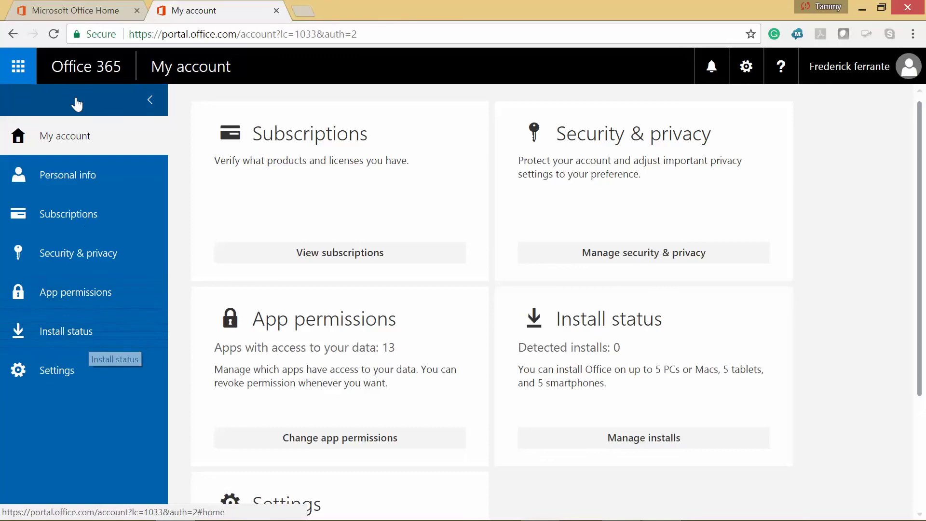
- Switch the Office install version to 64-bit under Advanced, then return to the Office 365 home page
{"action": "left_click", "coordinate": [64, 69]}
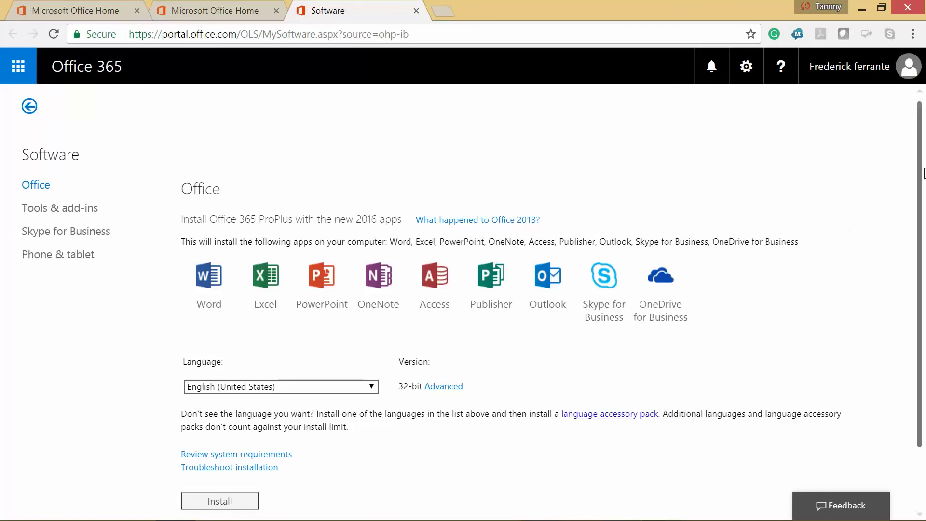
{"action": "left_click_drag", "start_coordinate": [922, 169], "coordinate": [923, 237]}
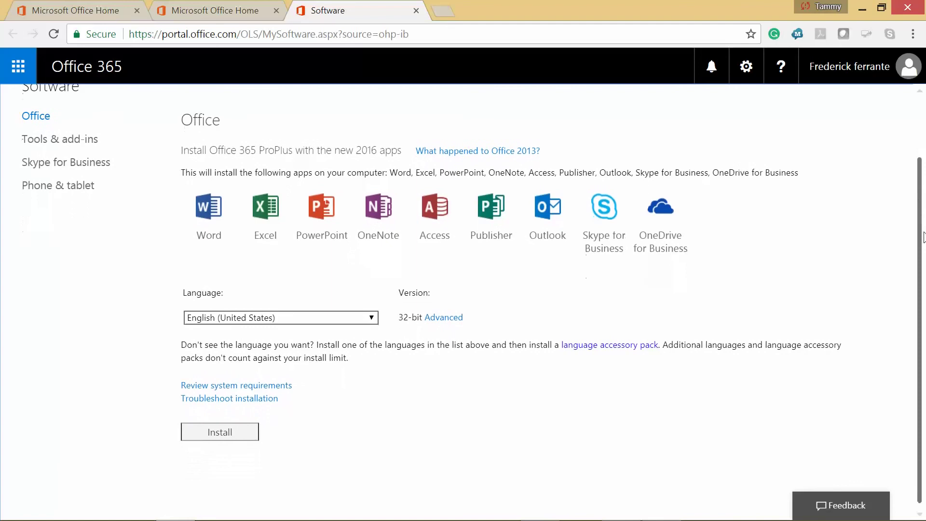
{"action": "left_click", "coordinate": [452, 321]}
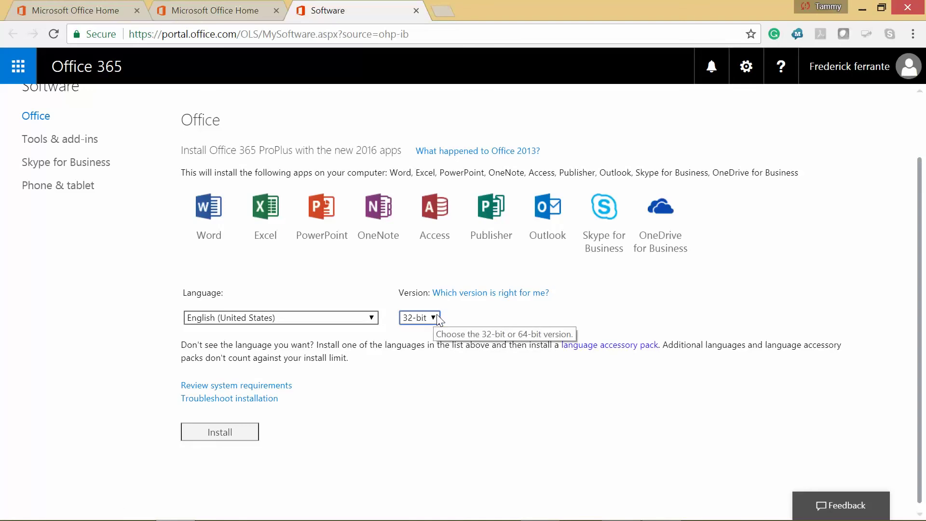
{"action": "left_click", "coordinate": [434, 318]}
{"action": "left_click", "coordinate": [428, 343]}
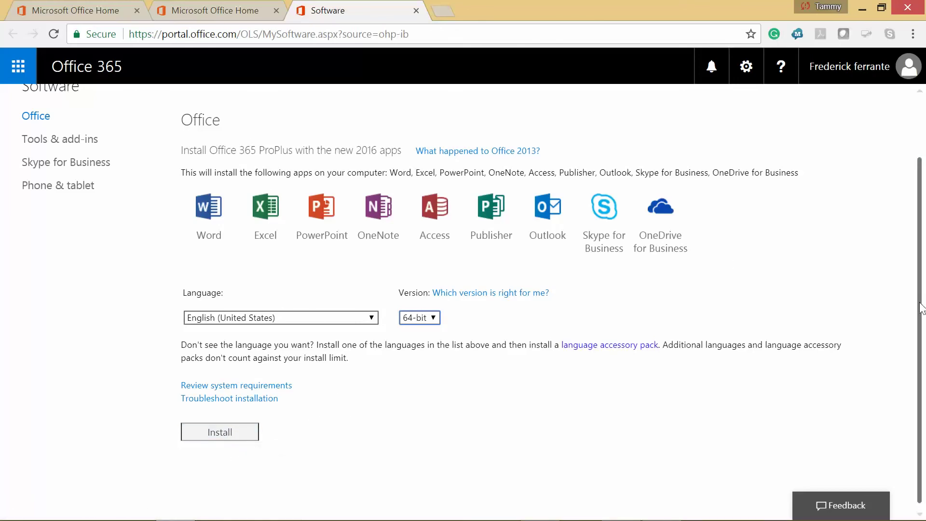
{"action": "left_click_drag", "start_coordinate": [921, 309], "coordinate": [915, 174]}
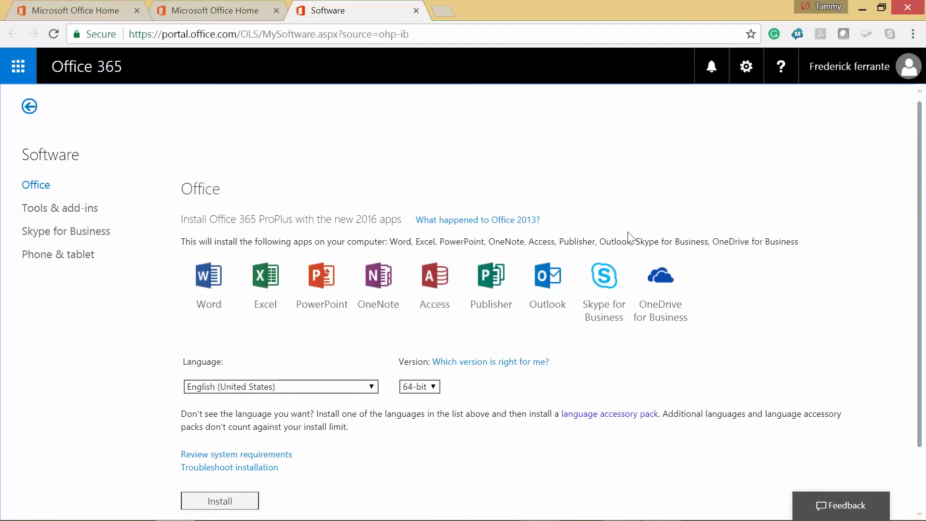
{"action": "left_click", "coordinate": [90, 68]}
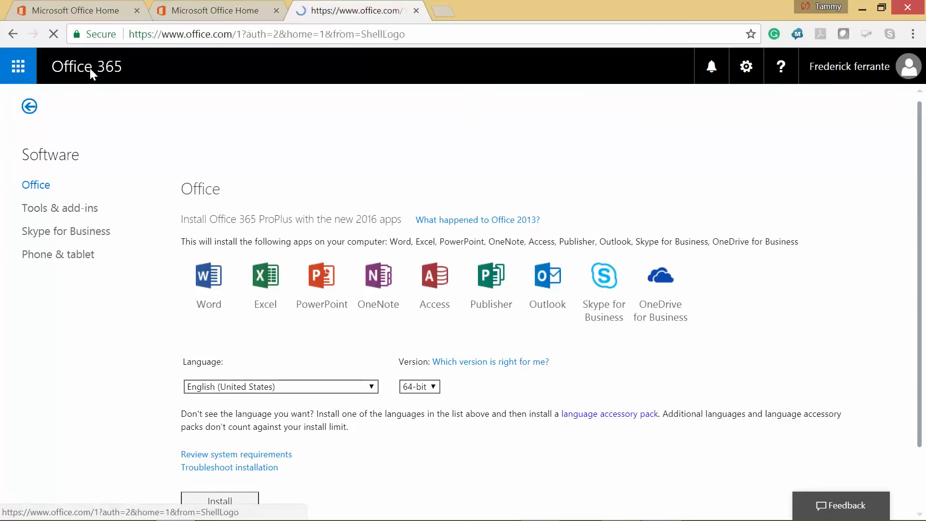